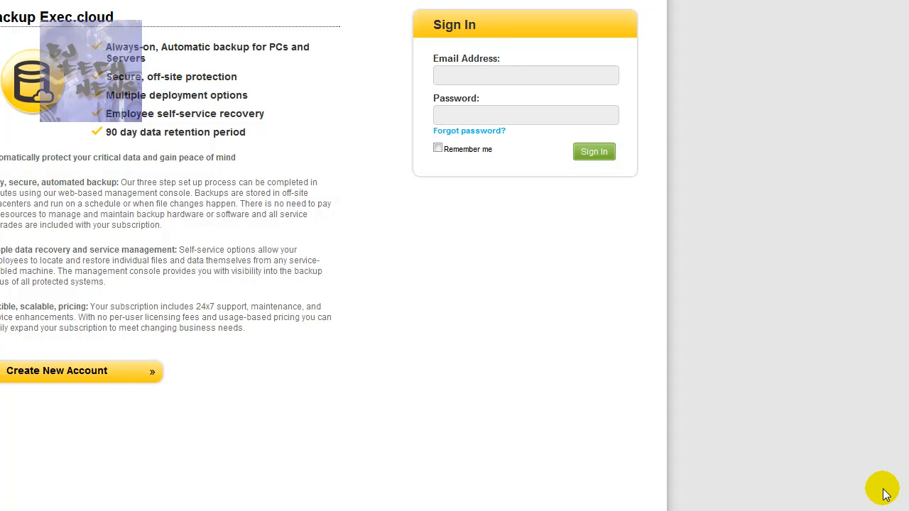
# Sign in to Backup Exec.cloud with the account's email address and password.
pyautogui.click(531, 75)
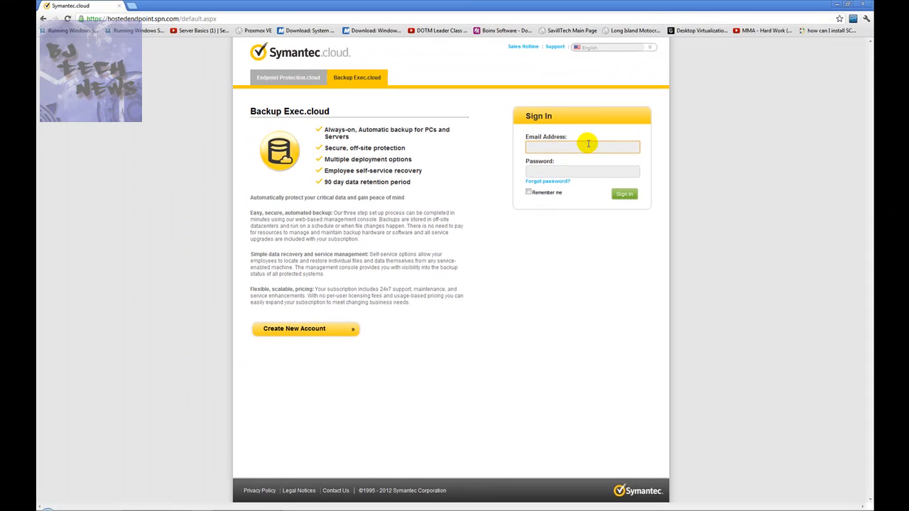
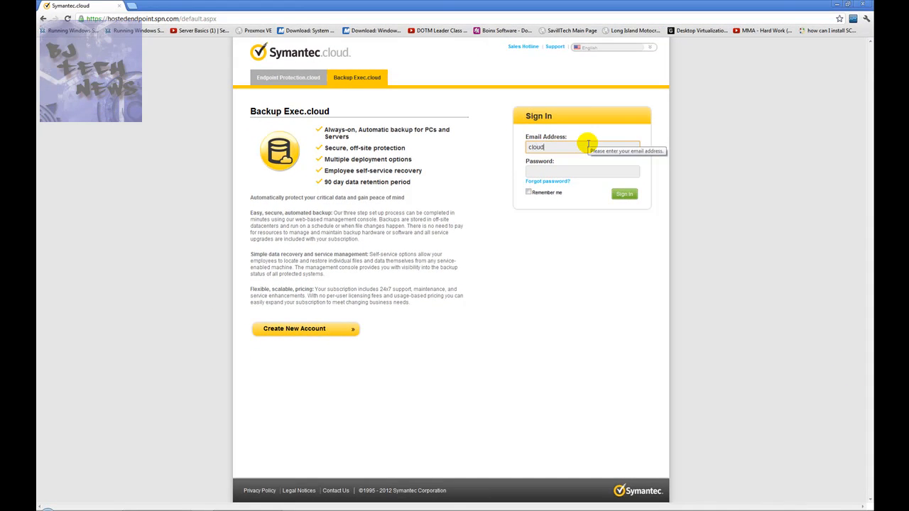
pyautogui.press('Tab')
pyautogui.write('********')
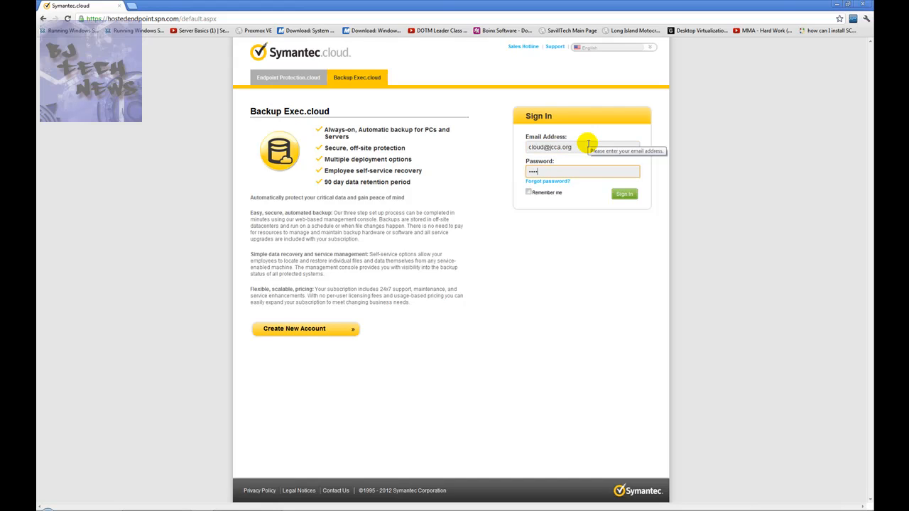
pyautogui.press('Return')
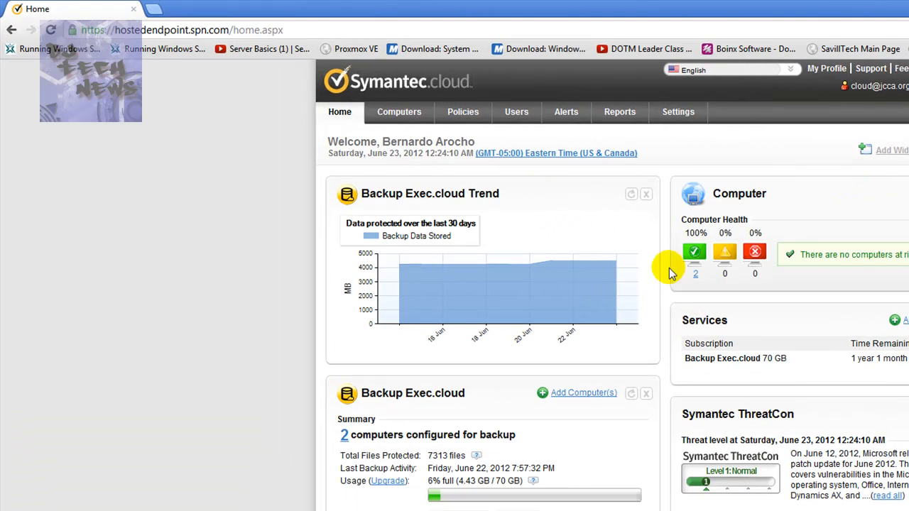
# Review the home dashboard's computer health, backup storage usage, news alerts and latest global threats.
pyautogui.moveTo(566, 193)
pyautogui.mouseDown()
pyautogui.moveTo(621, 251)
pyautogui.moveTo(845, 309)
pyautogui.moveTo(561, 192)
pyautogui.mouseUp()
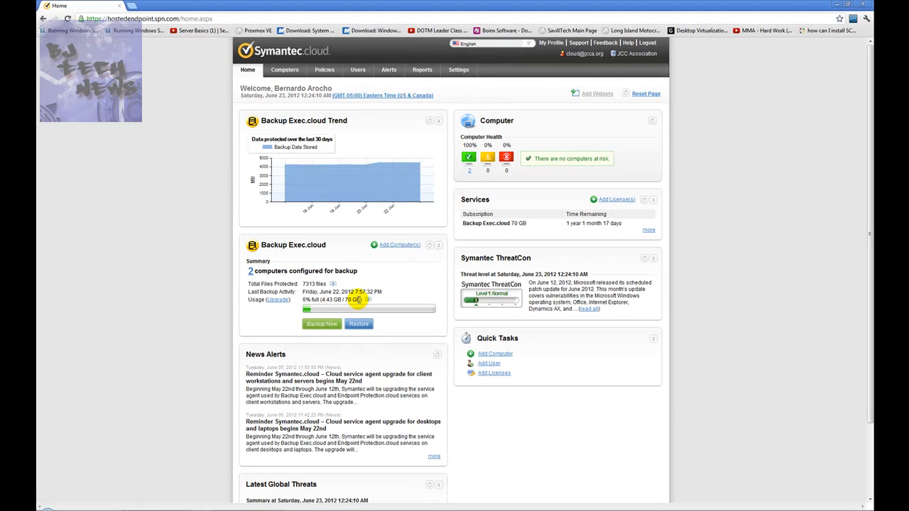
pyautogui.moveTo(361, 300); pyautogui.dragTo(346, 301)
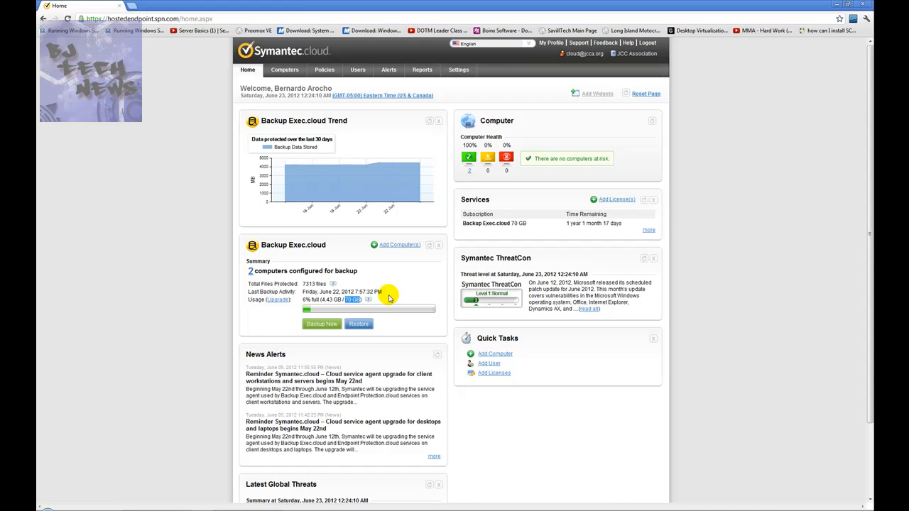
pyautogui.scroll(-3, 389, 299)
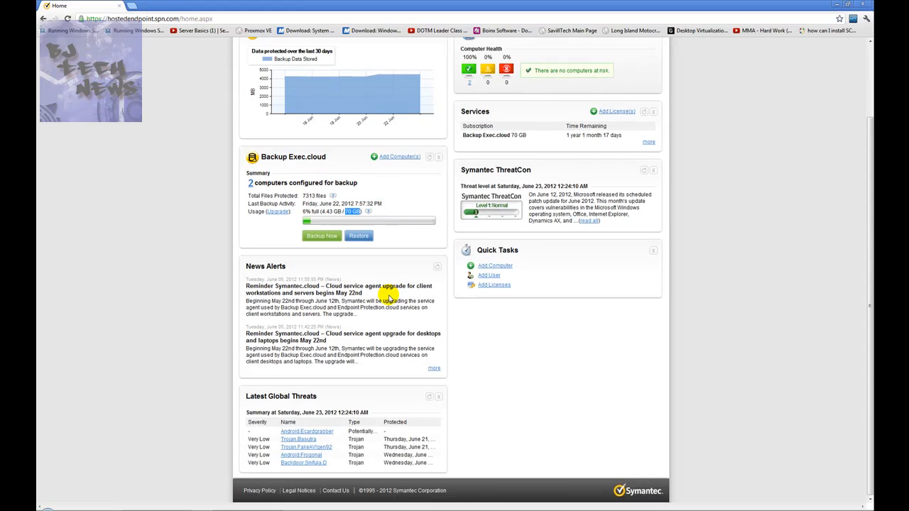
pyautogui.scroll(3, 389, 298)
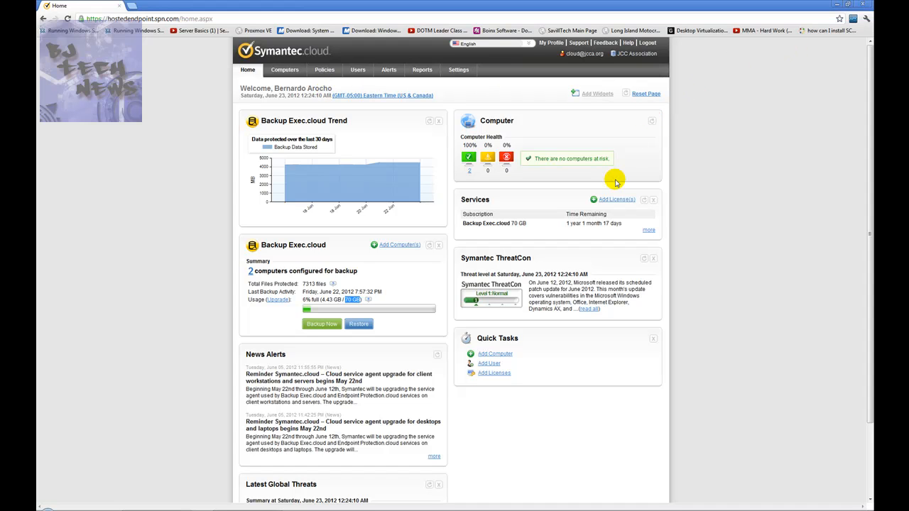
# Open the page for adding a computer and review its install, redistributable package and email invitation options.
pyautogui.click(502, 355)
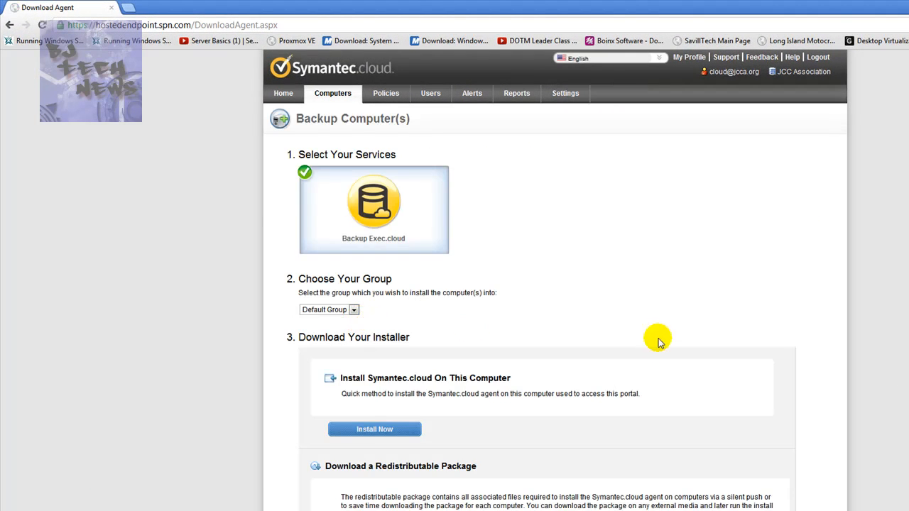
pyautogui.scroll(-1, 598, 368)
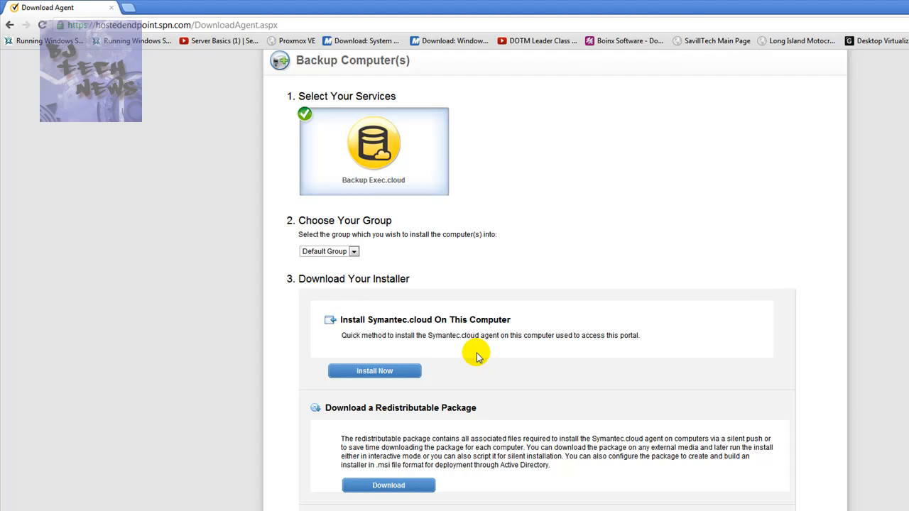
pyautogui.scroll(1, 477, 355)
pyautogui.scroll(-1, 454, 419)
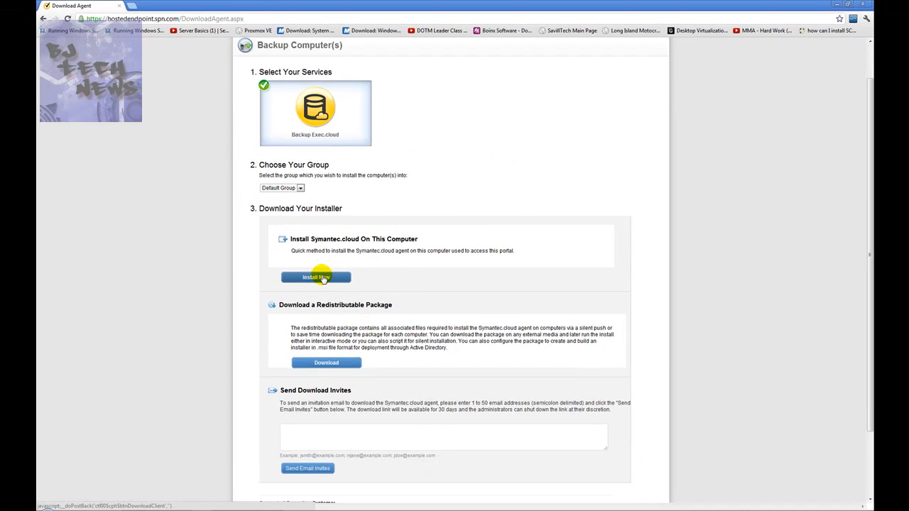
pyautogui.scroll(-1, 321, 277)
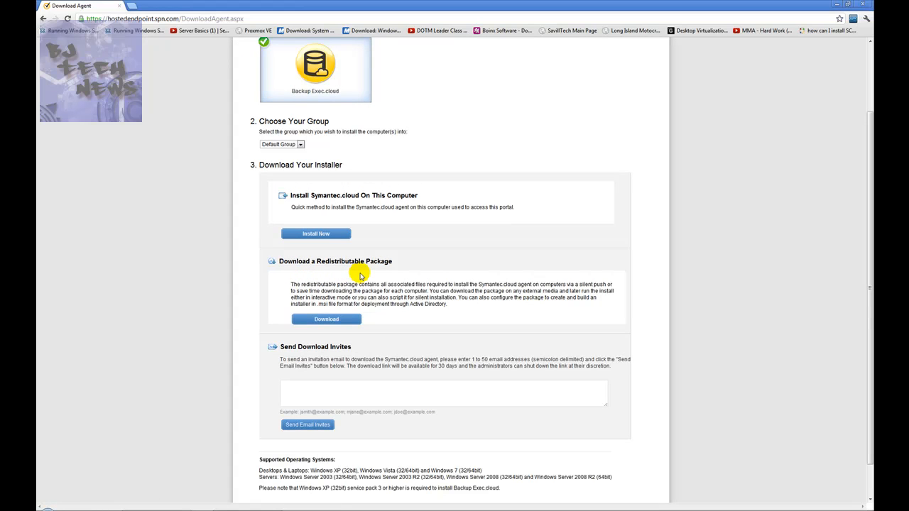
pyautogui.scroll(-1, 360, 276)
pyautogui.click(341, 354)
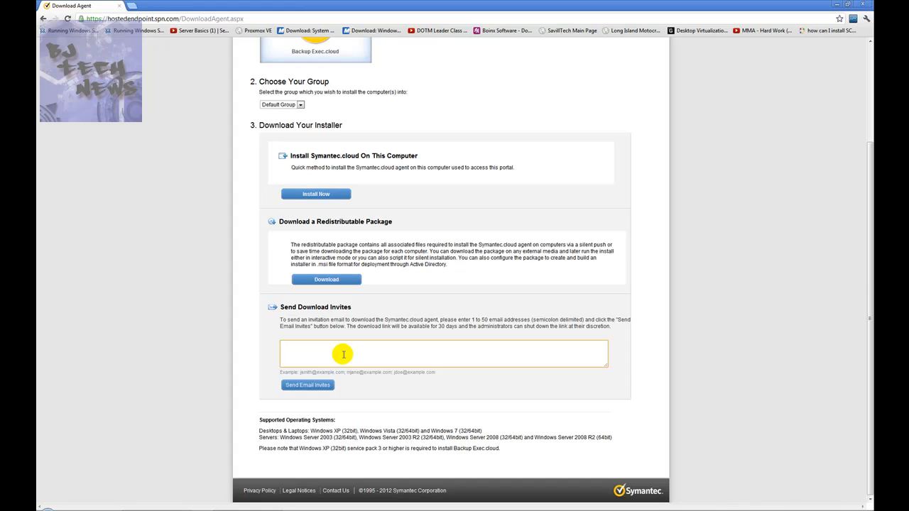
pyautogui.scroll(3, 343, 354)
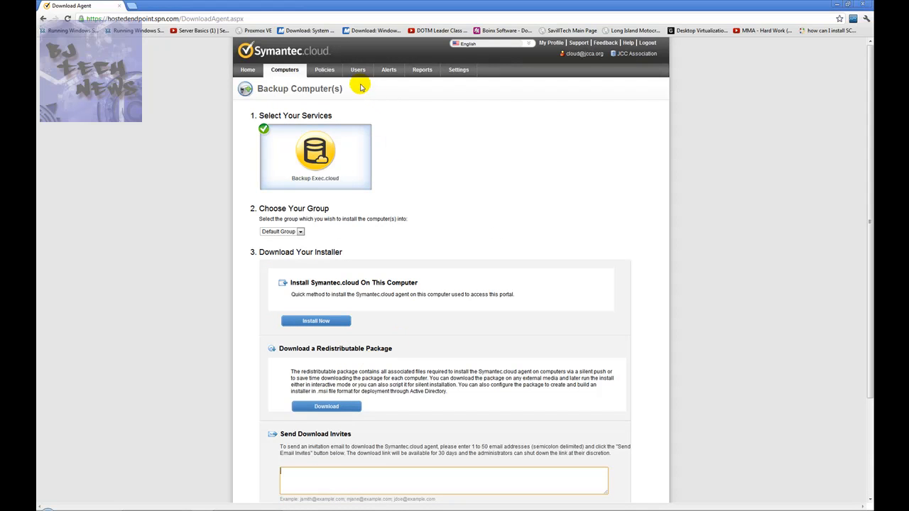
# Check CloudTest's health status in the computers list and open its profile, dismissing the page alert.
pyautogui.click(285, 72)
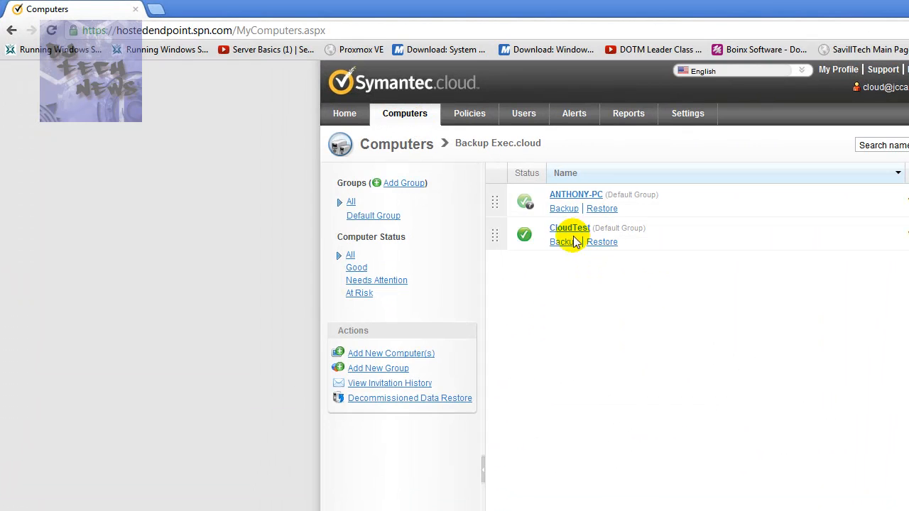
pyautogui.moveTo(527, 241)
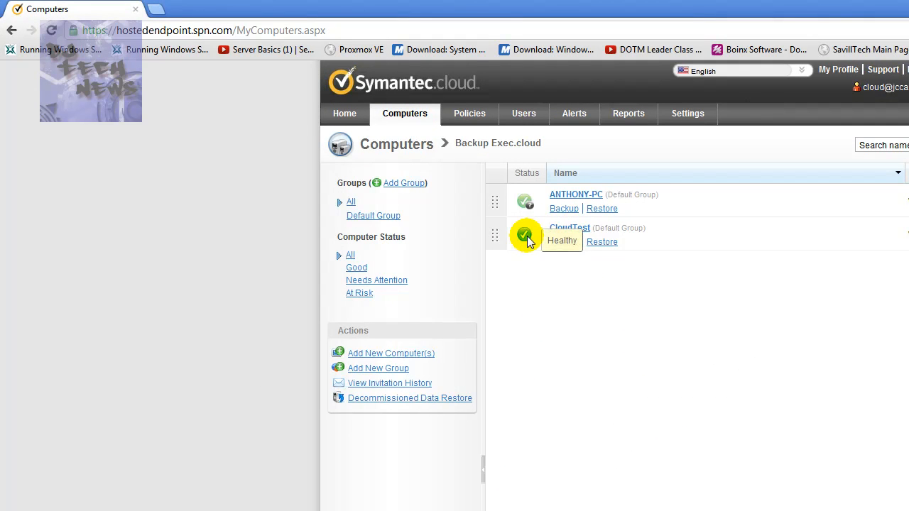
pyautogui.click(570, 229)
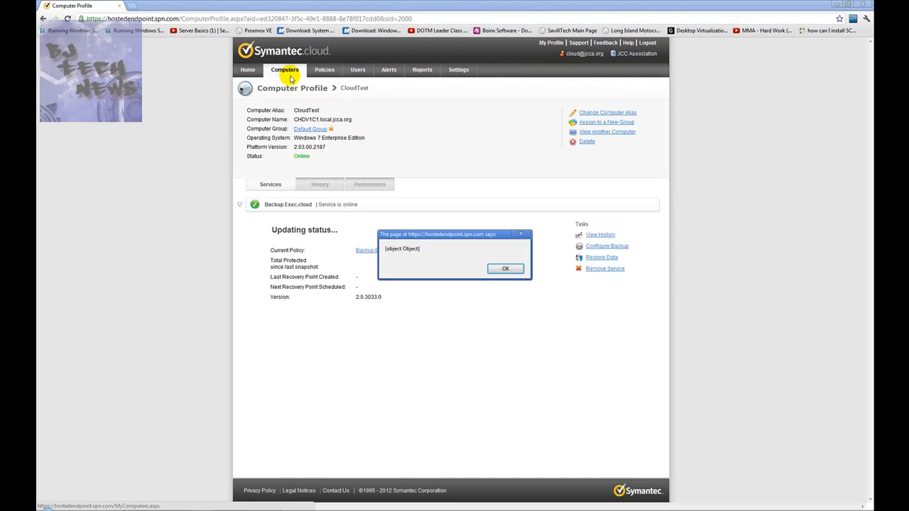
pyautogui.click(504, 268)
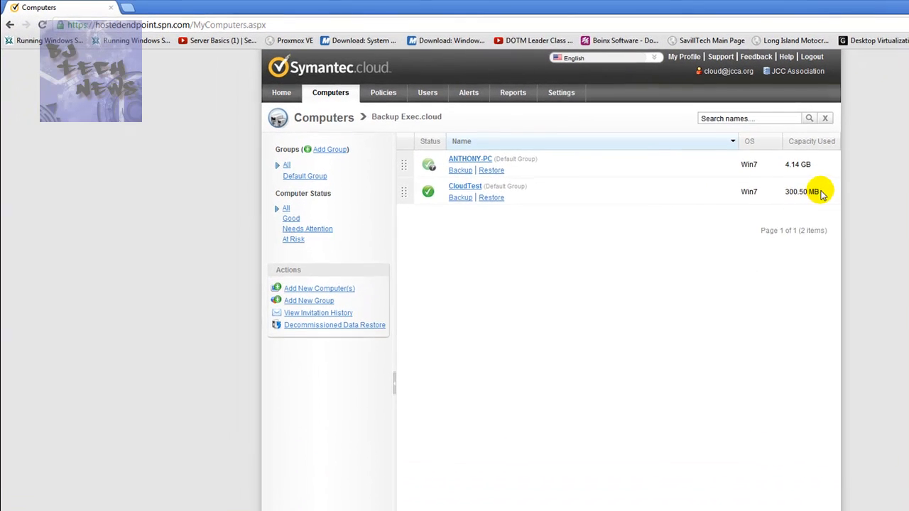
# Examine the backup capacity used by each computer in the computers list.
pyautogui.moveTo(651, 144); pyautogui.dragTo(654, 135)
pyautogui.click(820, 167)
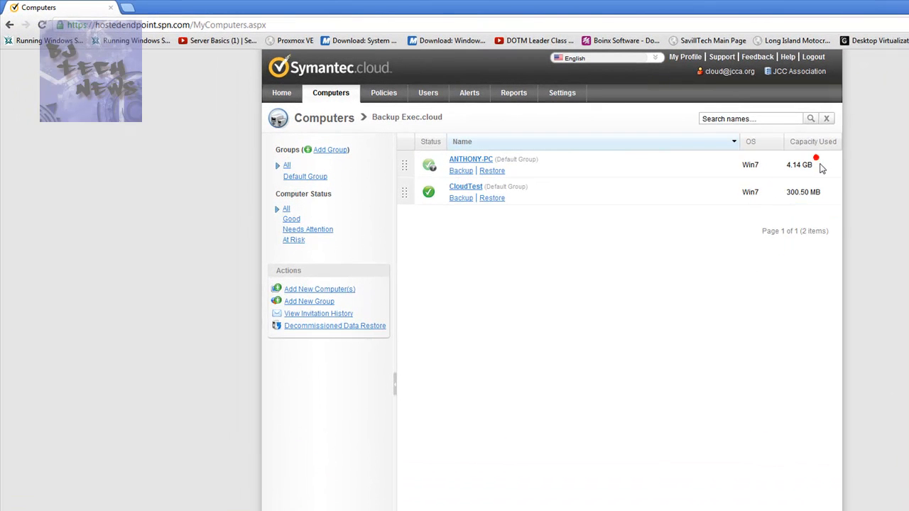
pyautogui.moveTo(800, 164); pyautogui.dragTo(783, 163)
pyautogui.click(813, 169)
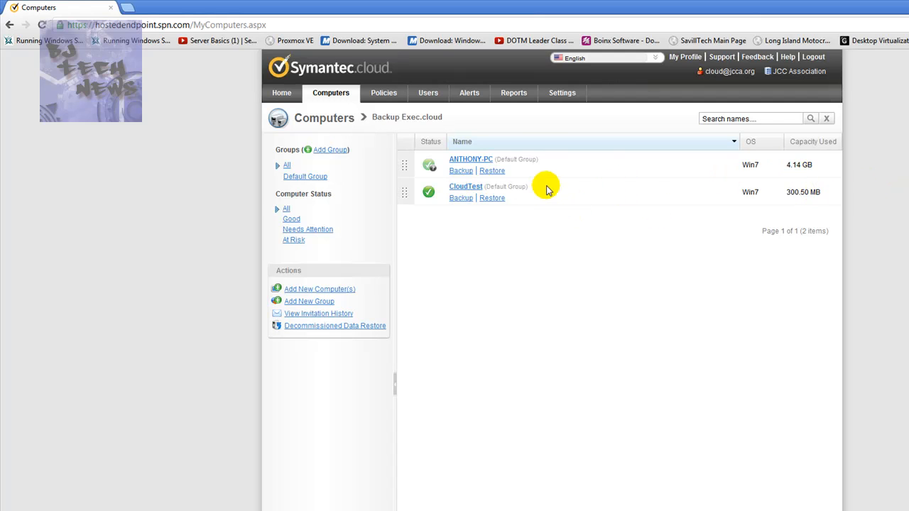
# Open the CloudTest profile and review its alias, computer name, online status, protected data and recovery point schedule.
pyautogui.click(467, 187)
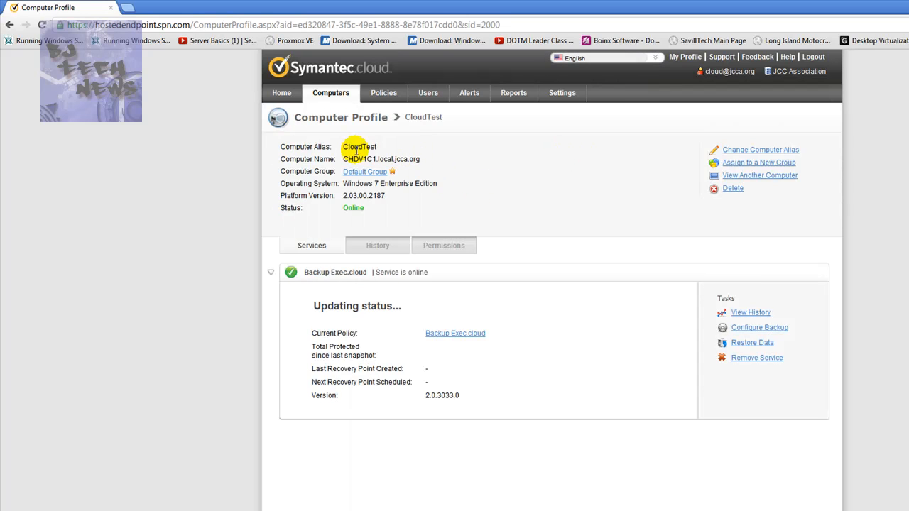
pyautogui.moveTo(387, 148); pyautogui.dragTo(343, 147)
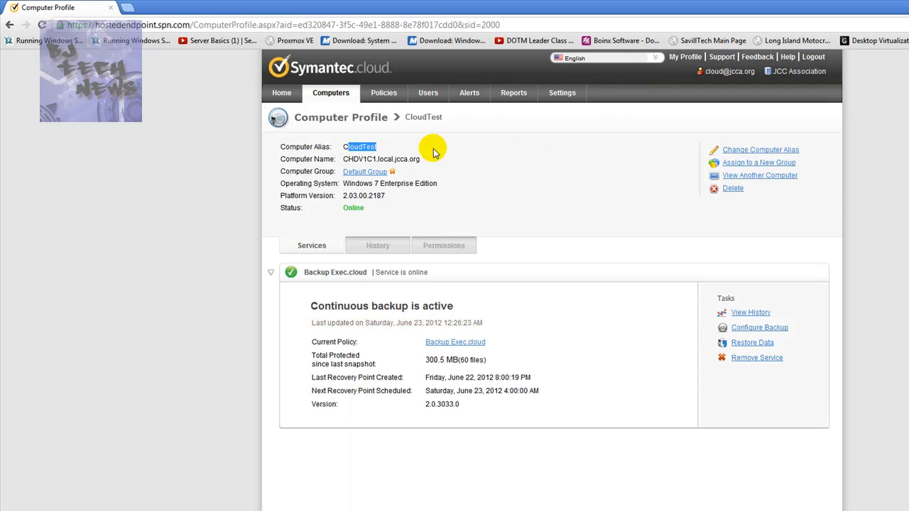
pyautogui.moveTo(427, 159); pyautogui.dragTo(341, 161)
pyautogui.moveTo(452, 186); pyautogui.dragTo(344, 209)
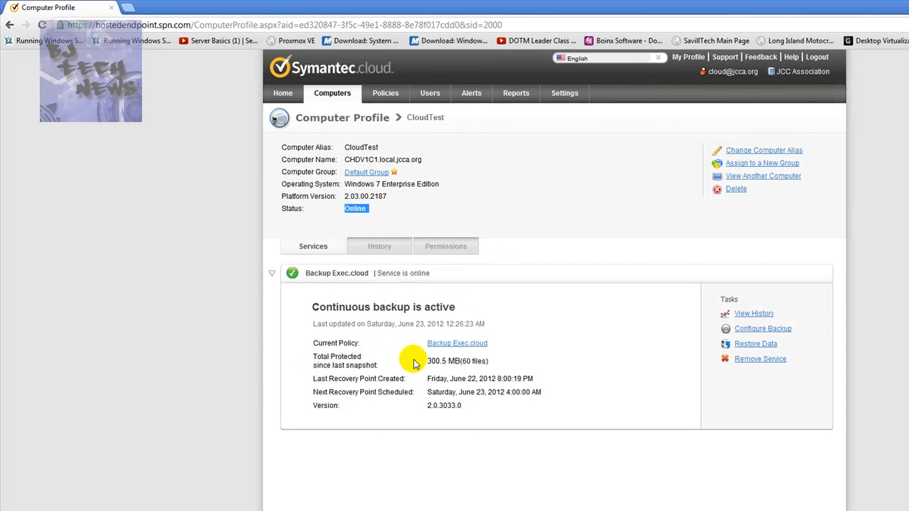
pyautogui.moveTo(490, 361); pyautogui.dragTo(353, 392)
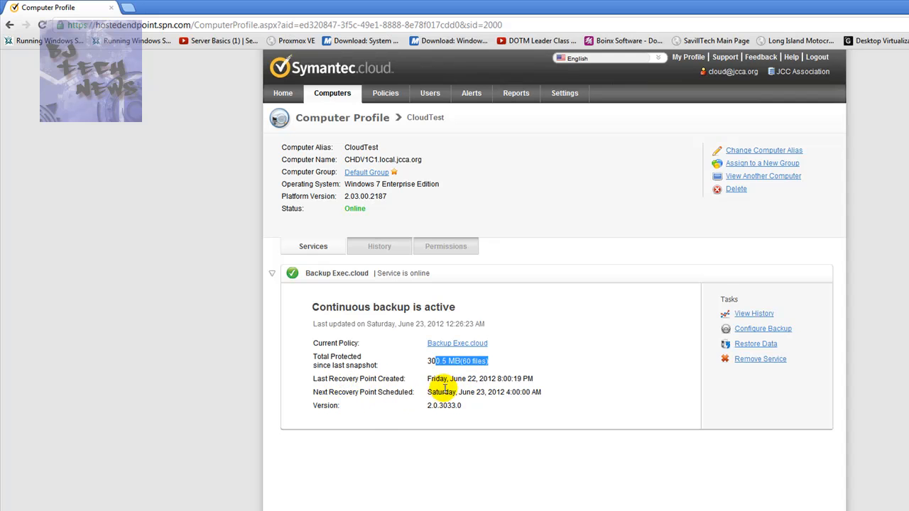
pyautogui.moveTo(428, 393); pyautogui.dragTo(460, 387)
pyautogui.click(484, 401)
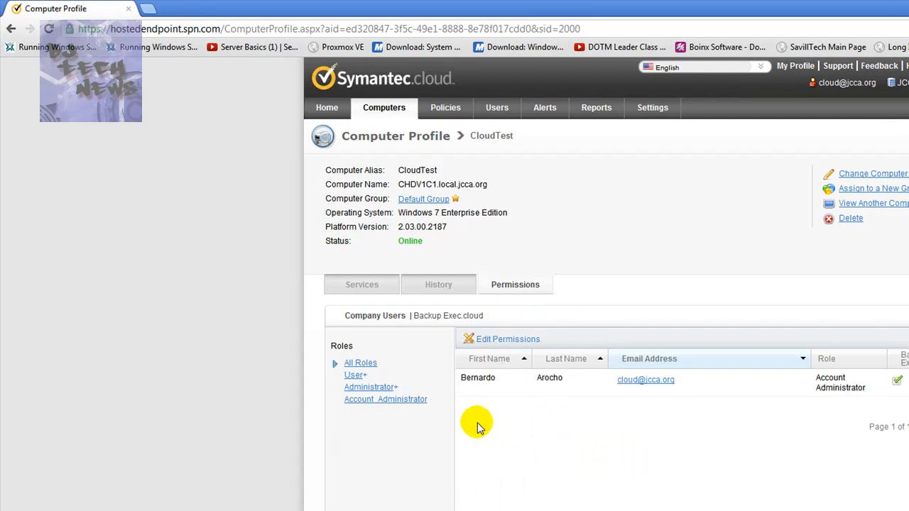
# Review the company user permissions for CloudTest and return to its services overview.
pyautogui.moveTo(580, 382); pyautogui.dragTo(715, 436)
pyautogui.click(710, 468)
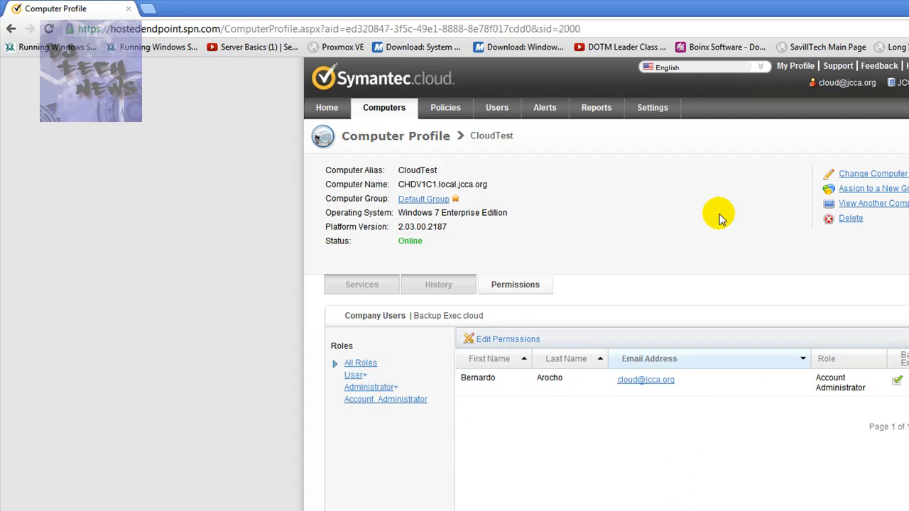
pyautogui.click(363, 287)
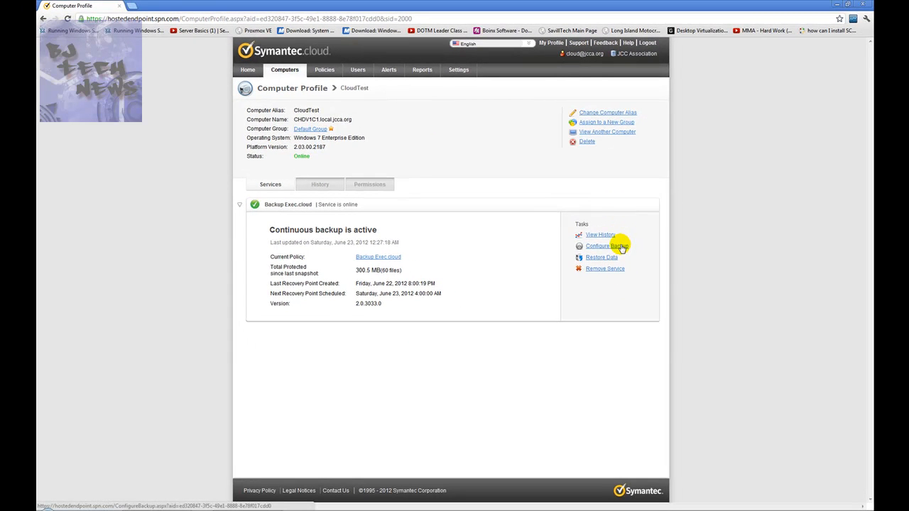
# Open CloudTest's backup configuration and start adding items to its Files & Folders selection.
pyautogui.click(617, 248)
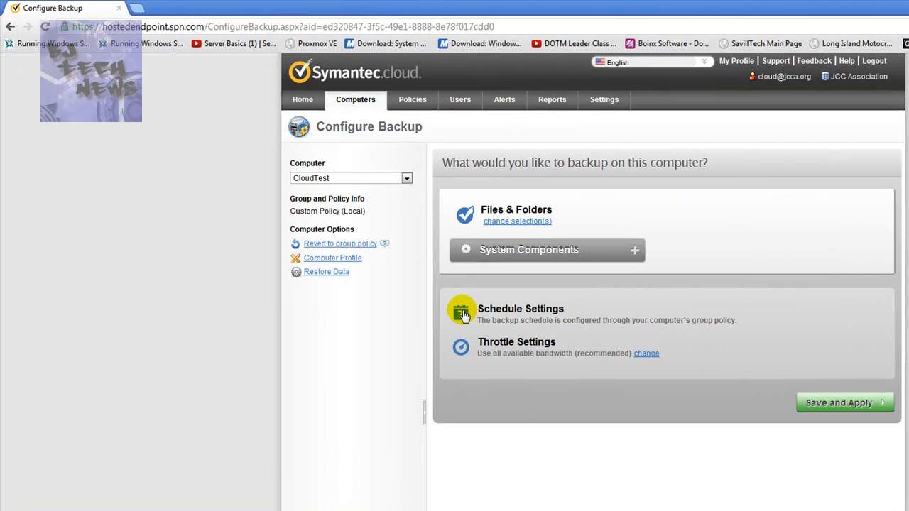
pyautogui.click(516, 221)
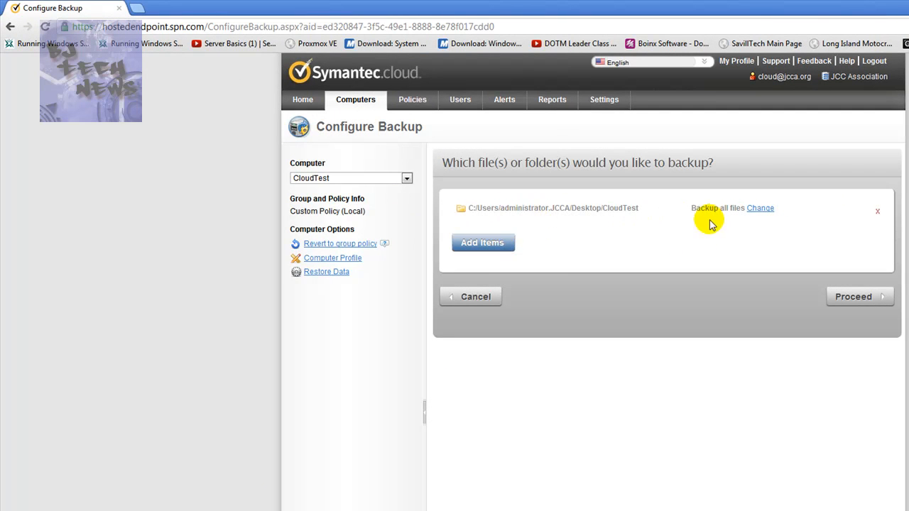
pyautogui.click(483, 247)
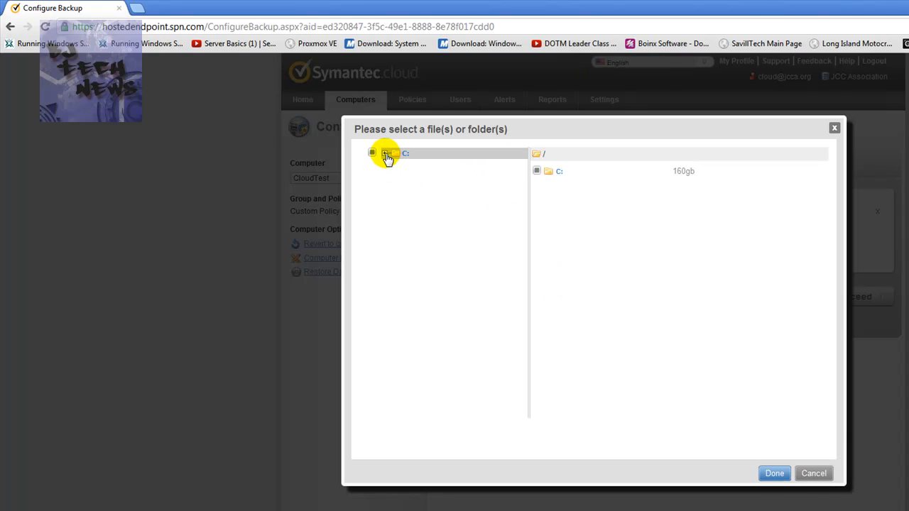
# Add the Desktop folder of the jccapublic user on drive C: to CloudTest's backup selection.
pyautogui.click(386, 153)
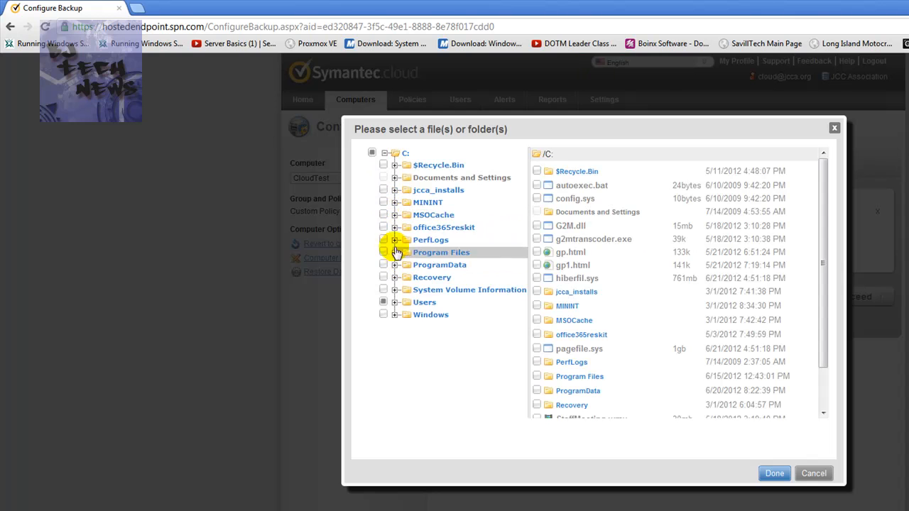
pyautogui.click(395, 303)
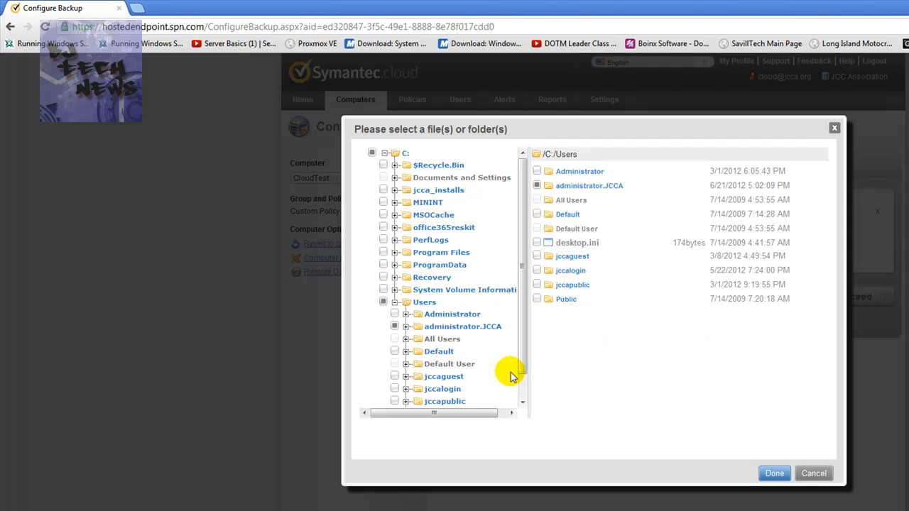
pyautogui.moveTo(522, 354); pyautogui.dragTo(522, 387)
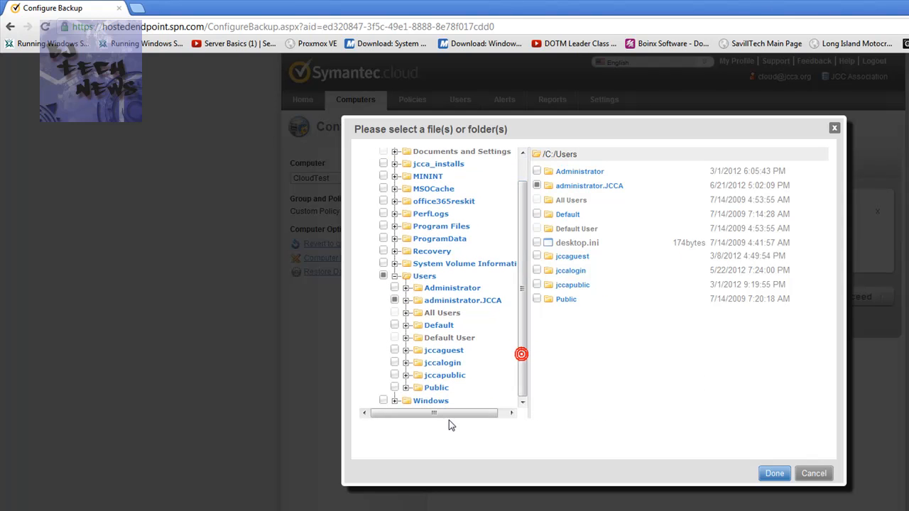
pyautogui.click(406, 375)
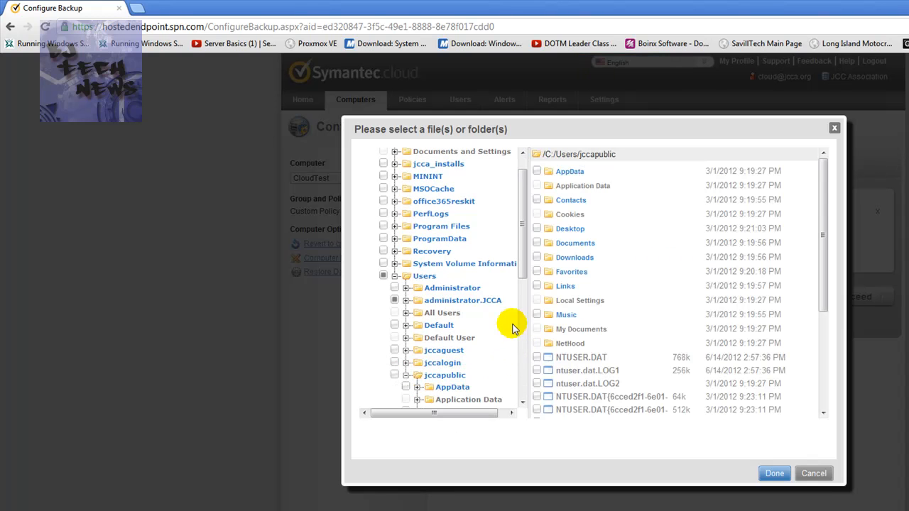
pyautogui.moveTo(522, 264); pyautogui.dragTo(526, 303)
pyautogui.click(537, 228)
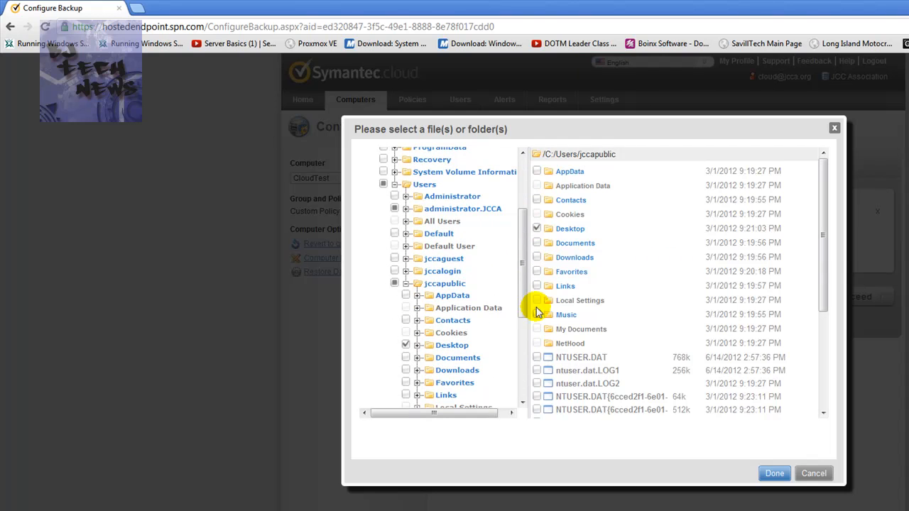
pyautogui.click(774, 475)
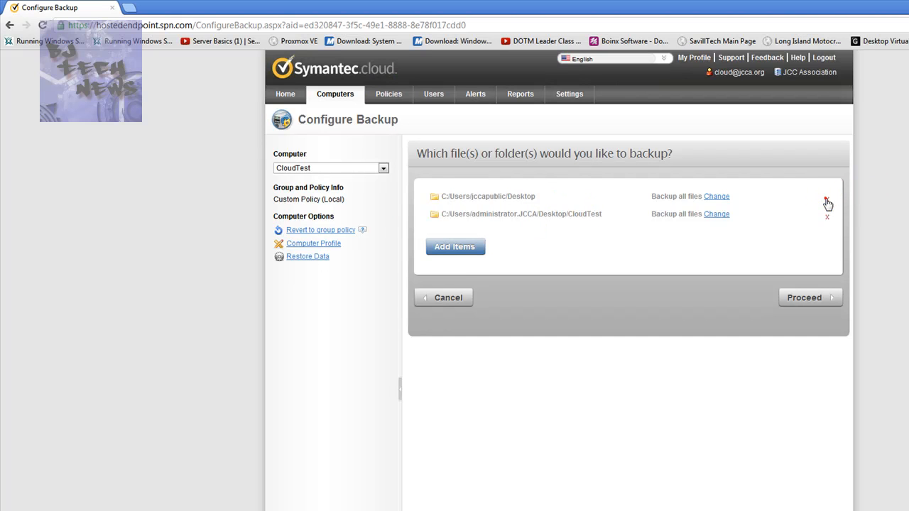
# Remove the jccapublic Desktop folder from the backup selection and cancel the file and folder configuration.
pyautogui.click(826, 200)
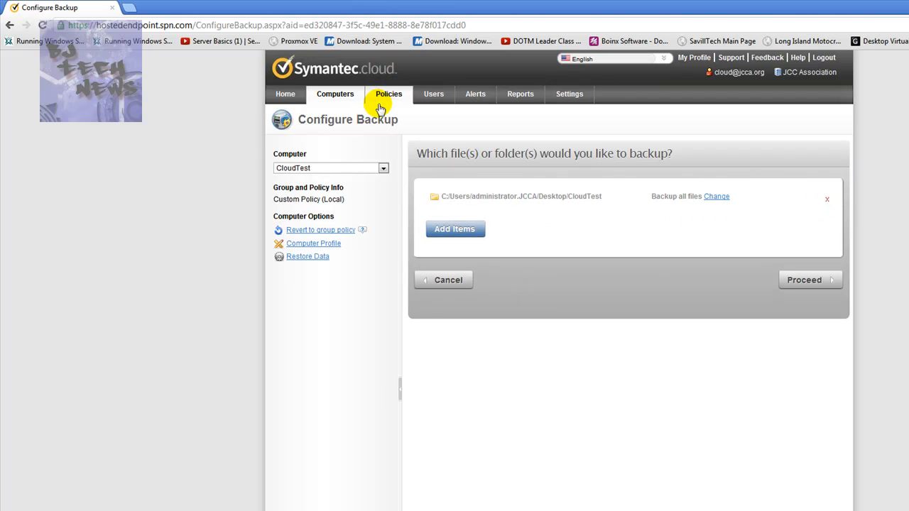
pyautogui.click(439, 281)
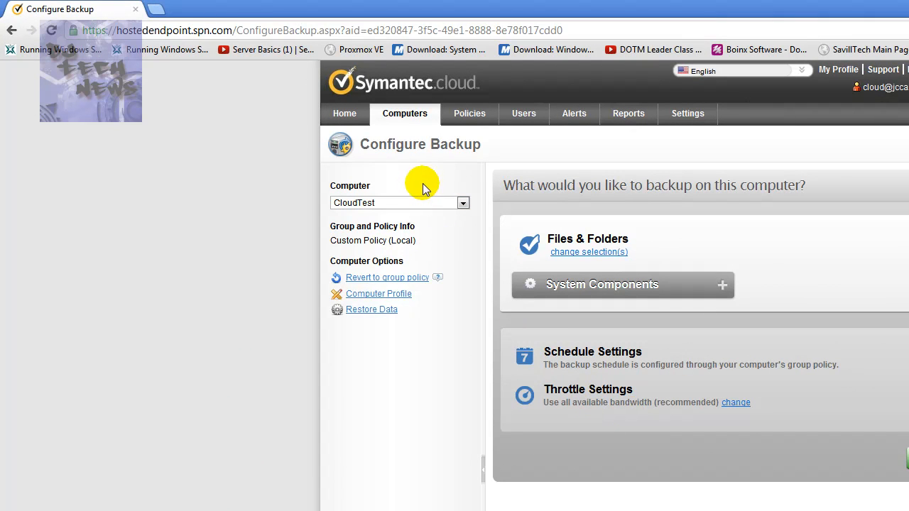
# Open data restore for CloudTest and choose the 6/17/2012 8:00:15 AM (UTC) recovery point.
pyautogui.click(374, 310)
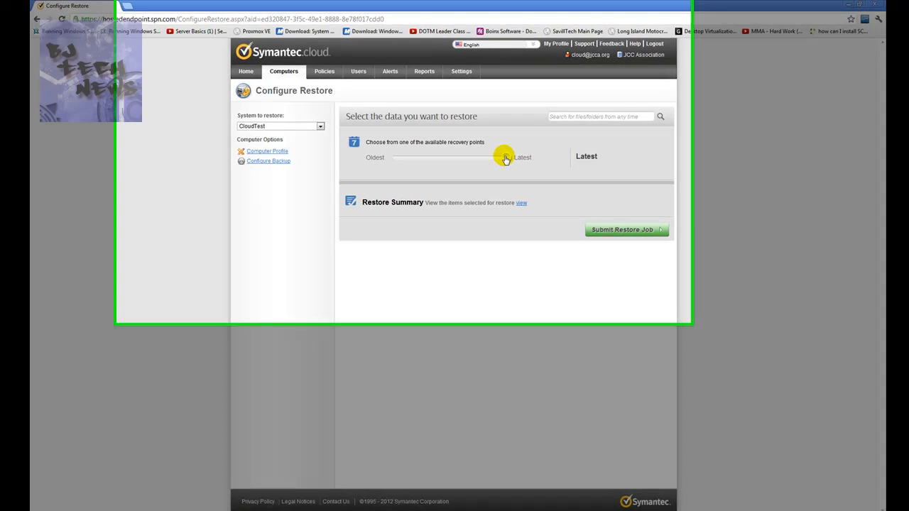
pyautogui.moveTo(505, 160); pyautogui.dragTo(420, 163)
pyautogui.moveTo(479, 257); pyautogui.dragTo(472, 257)
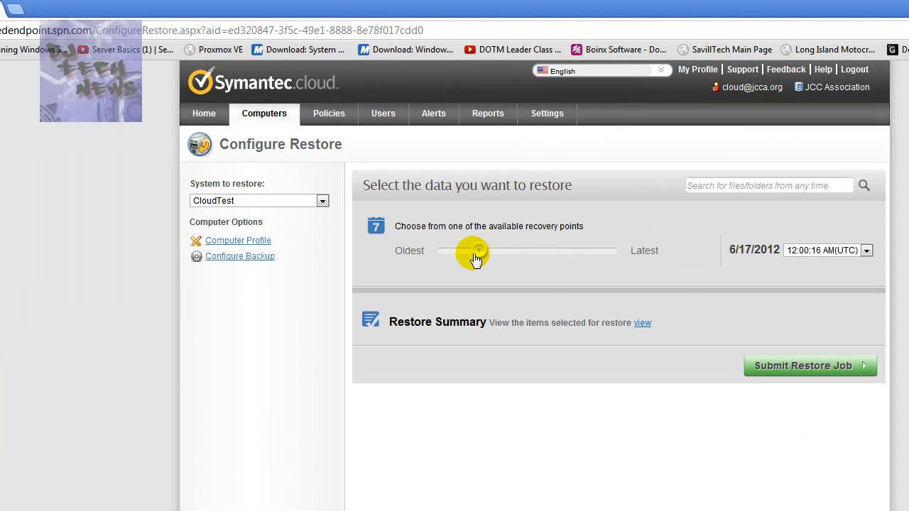
pyautogui.click(865, 250)
pyautogui.click(838, 274)
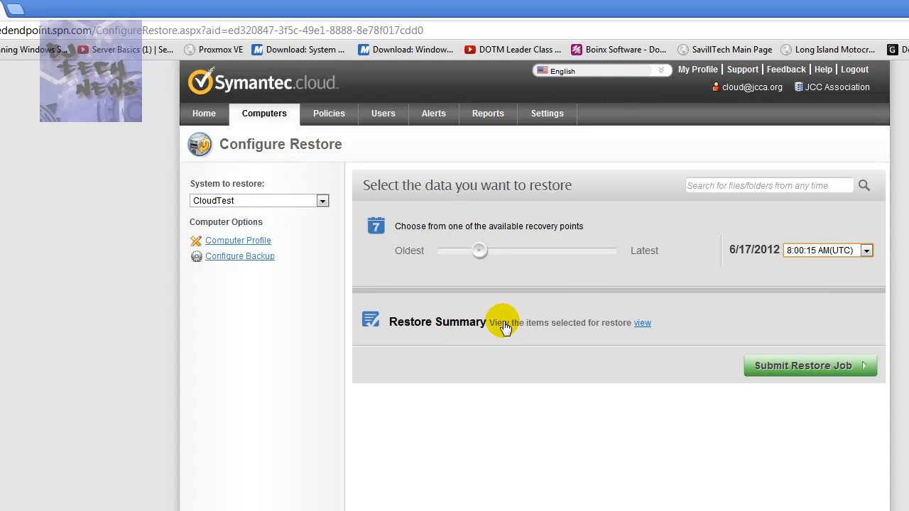
# Check the items selected for restore and try to submit the restore job for the 6/17/2012 recovery point.
pyautogui.click(641, 325)
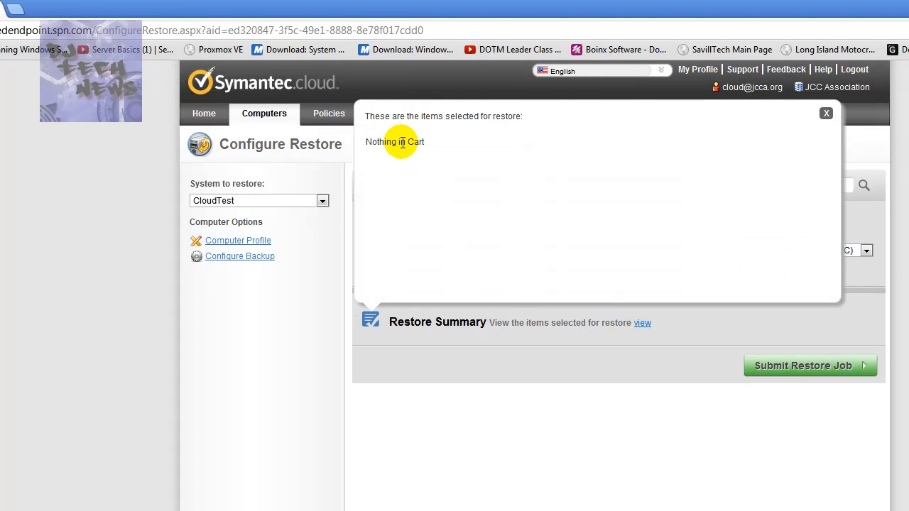
pyautogui.click(826, 113)
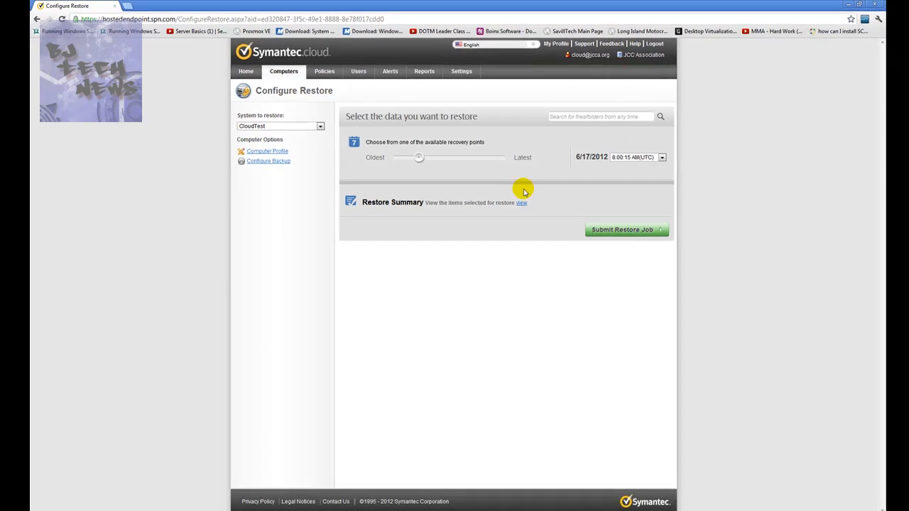
pyautogui.click(628, 228)
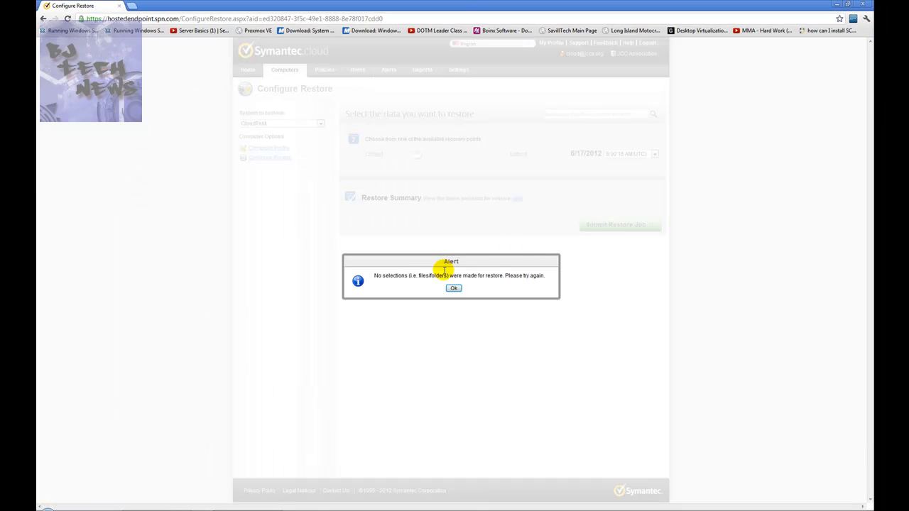
pyautogui.click(457, 288)
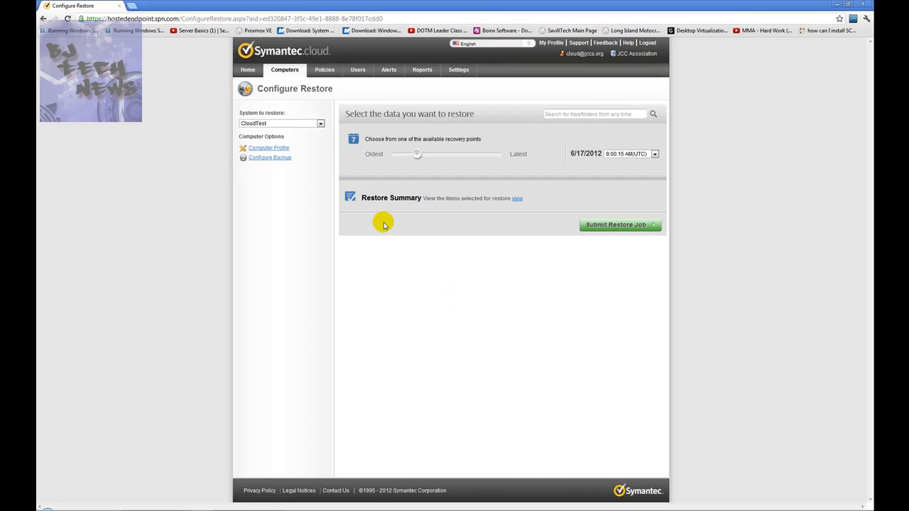
pyautogui.click(517, 199)
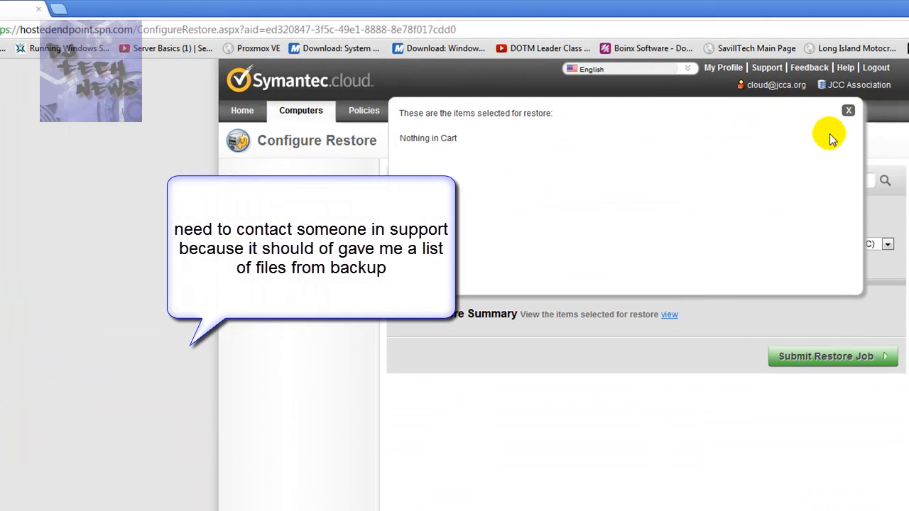
pyautogui.click(848, 112)
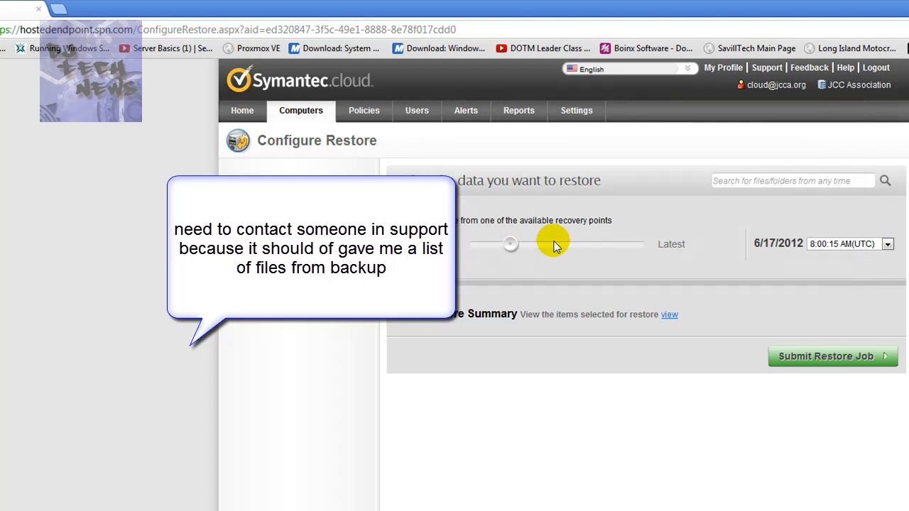
# Set the recovery point to Latest and try to submit the restore job after checking its summary.
pyautogui.moveTo(509, 245); pyautogui.dragTo(695, 237)
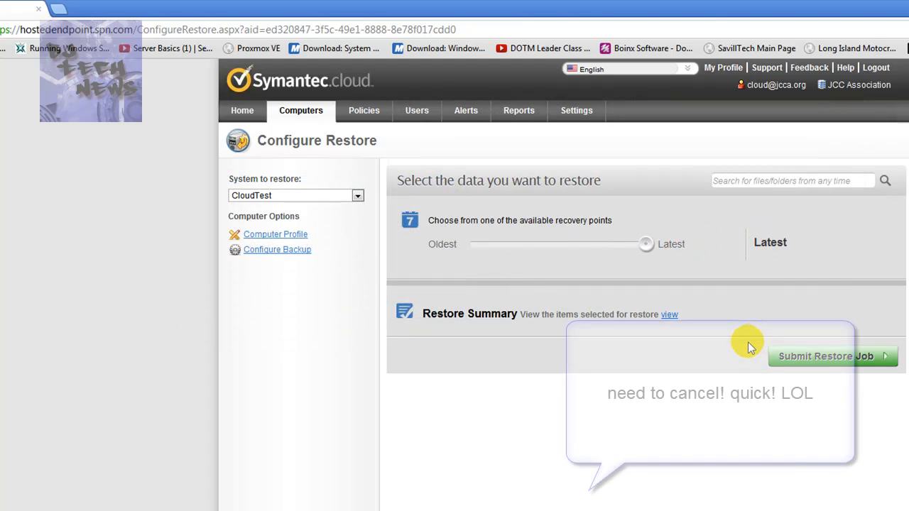
pyautogui.click(668, 315)
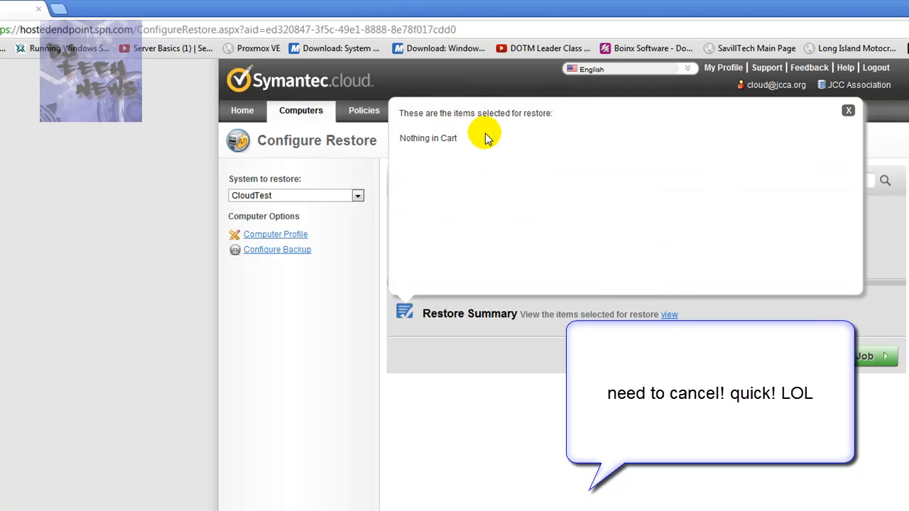
pyautogui.click(848, 111)
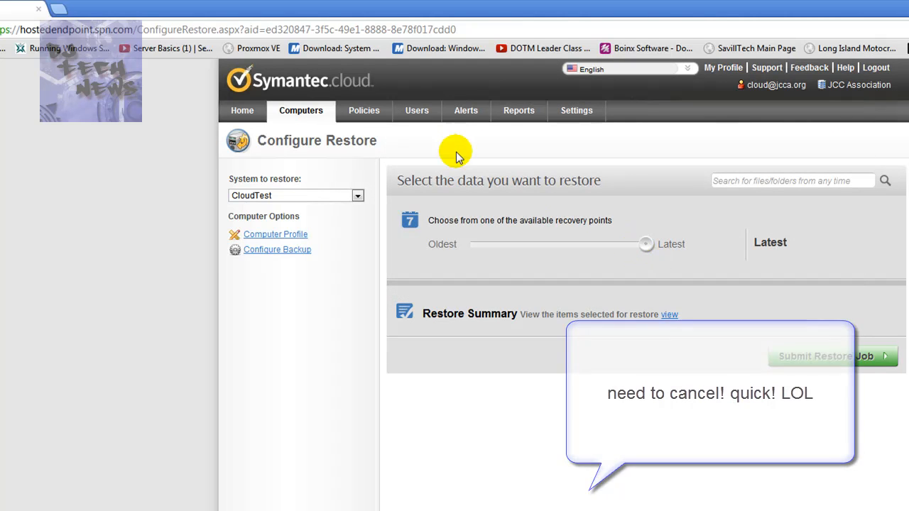
pyautogui.click(822, 357)
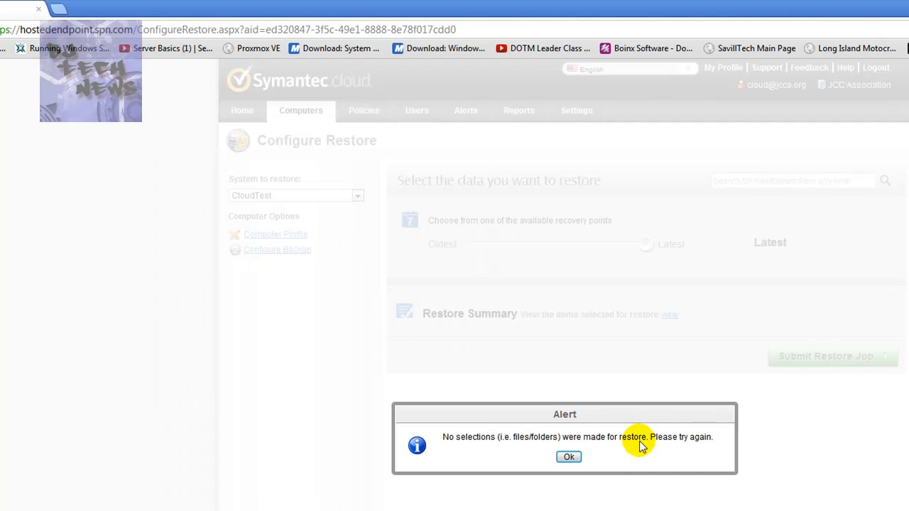
pyautogui.click(569, 458)
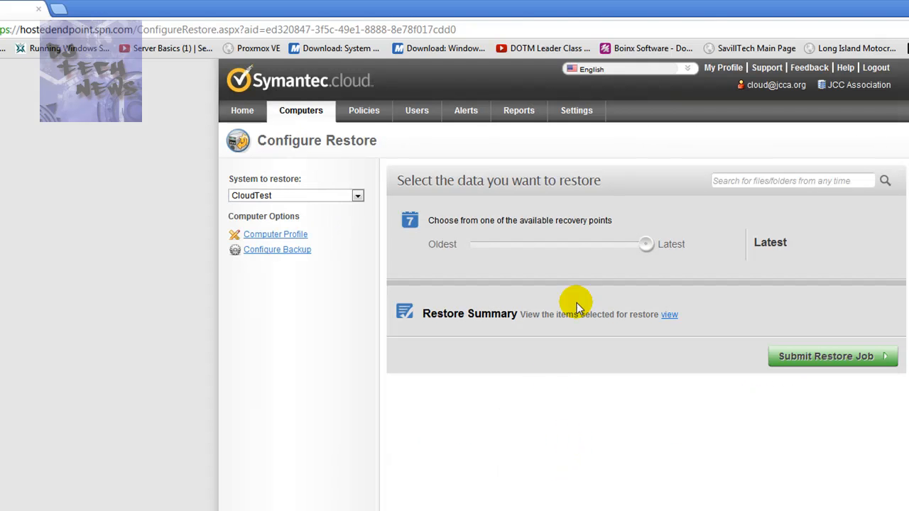
# Choose the 6/15/2012 4:00:12 PM (UTC) recovery point and try to submit the restore job.
pyautogui.moveTo(645, 245); pyautogui.dragTo(470, 256)
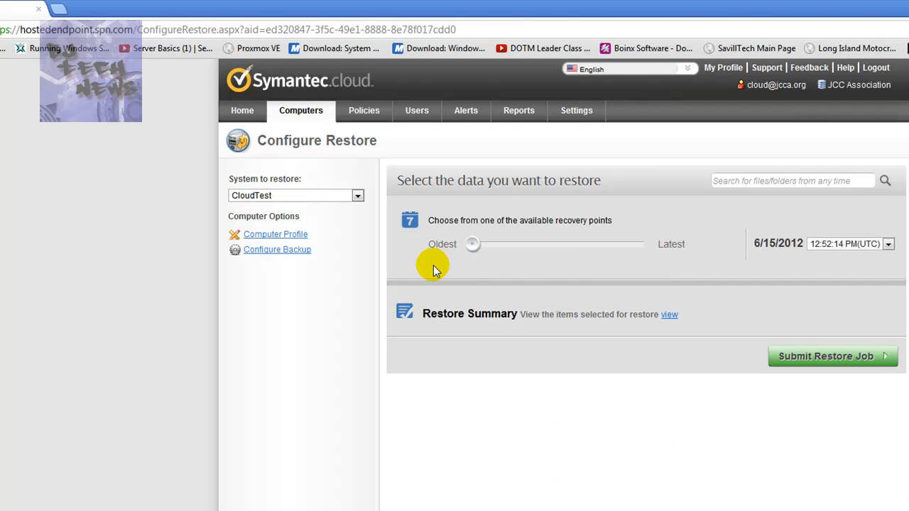
pyautogui.click(838, 244)
pyautogui.click(838, 268)
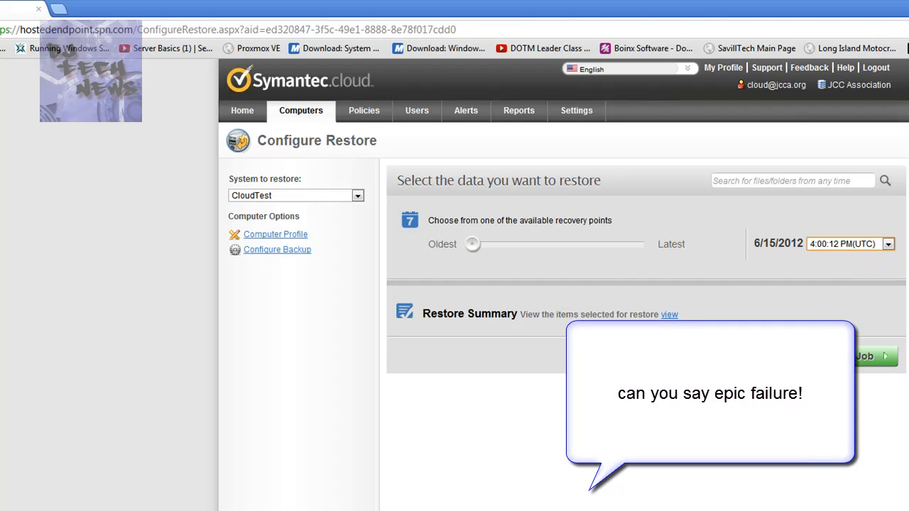
pyautogui.click(842, 357)
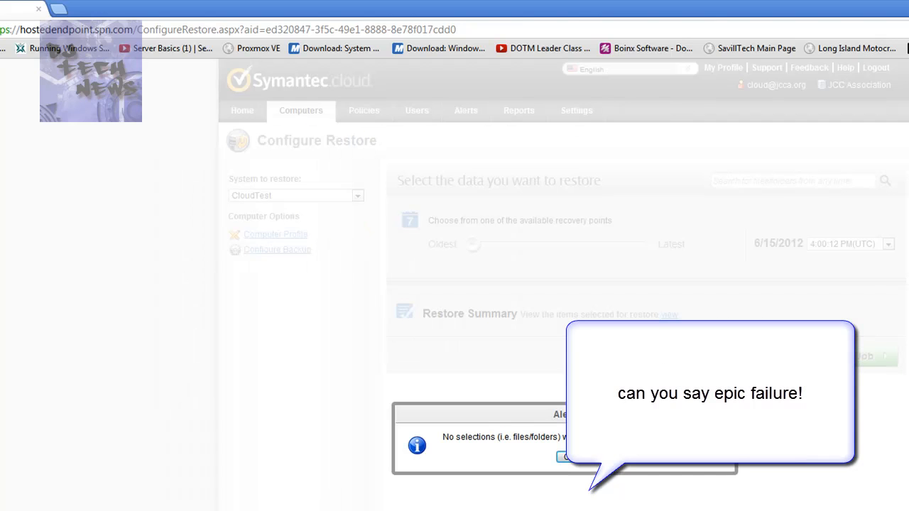
pyautogui.click(568, 457)
# Search the backed-up files and folders from any time with a wildcard file extension pattern.
pyautogui.click(787, 182)
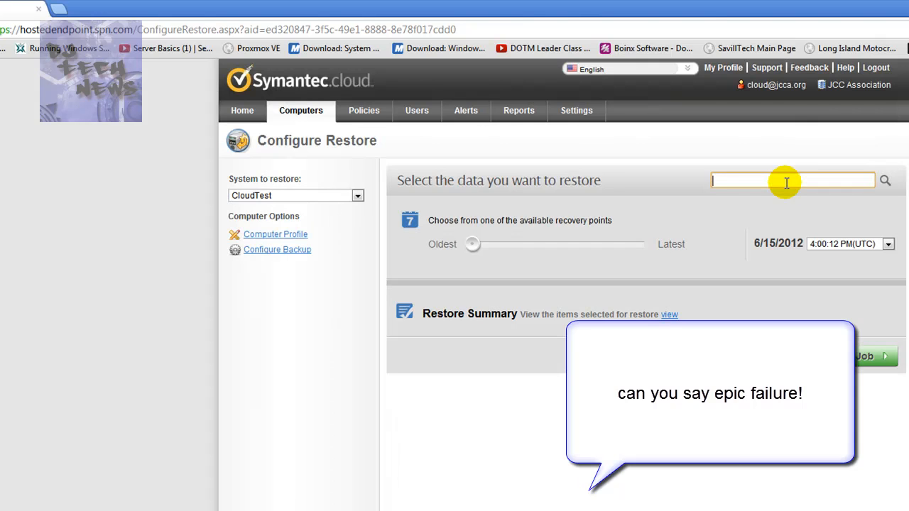
pyautogui.write('*.65')
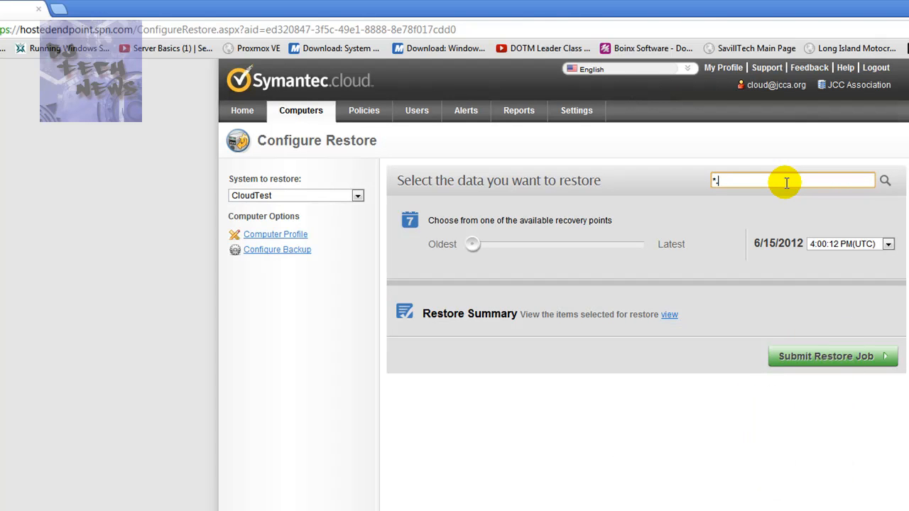
pyautogui.write('tx')
pyautogui.press('Return')
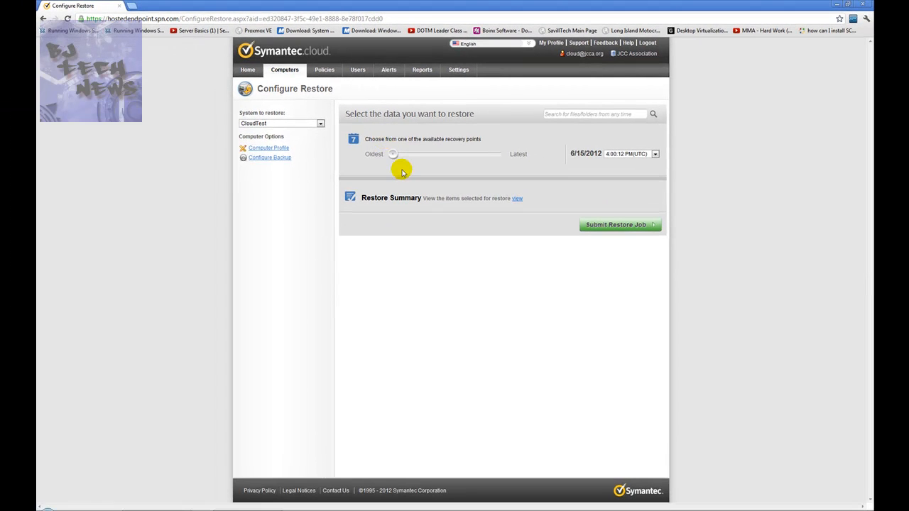
# Move the recovery point to 6/19/2012 12:00:17 AM (UTC) and review the items selected for restore.
pyautogui.moveTo(395, 155); pyautogui.dragTo(453, 164)
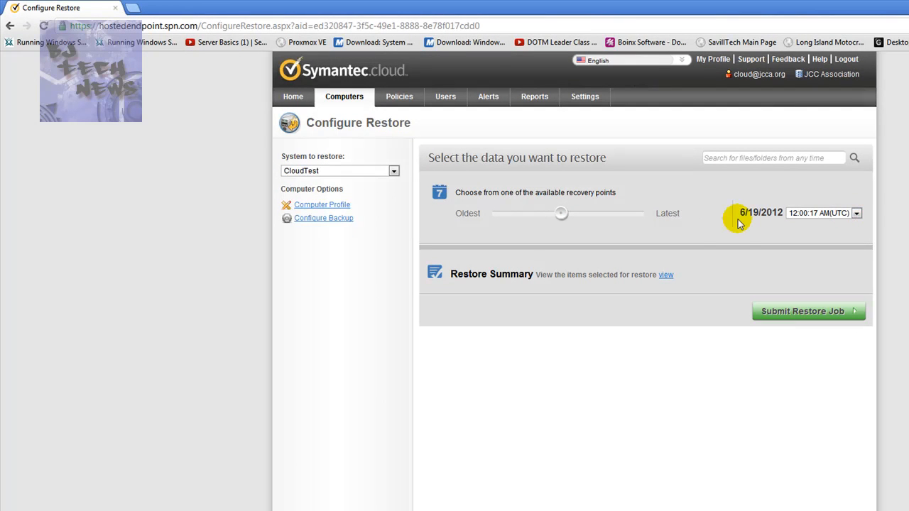
pyautogui.click(469, 287)
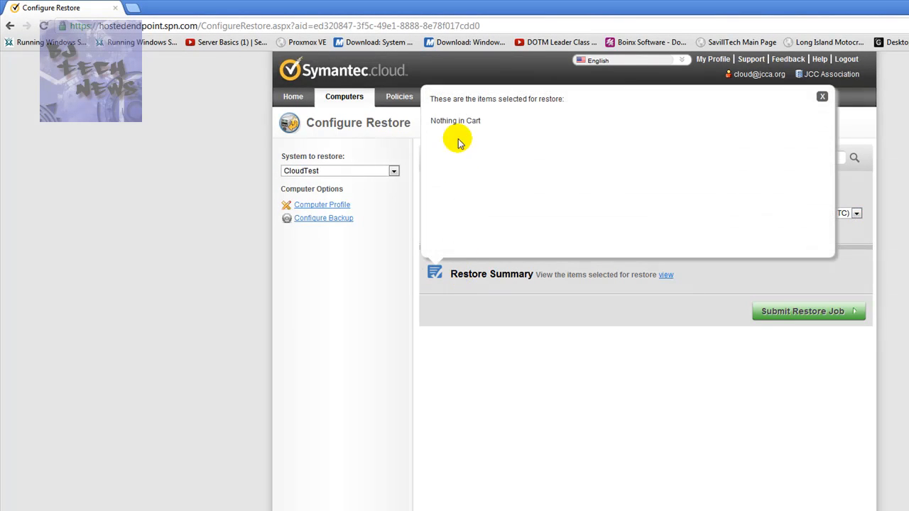
pyautogui.click(823, 96)
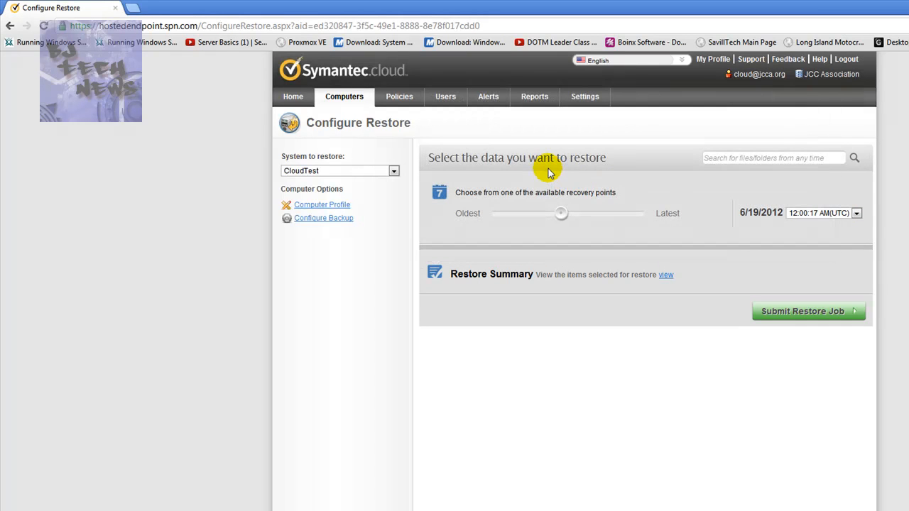
# Try to leave the restore page for CloudTest's backup configuration, the Computers page or the Home page.
pyautogui.click(393, 172)
pyautogui.click(377, 257)
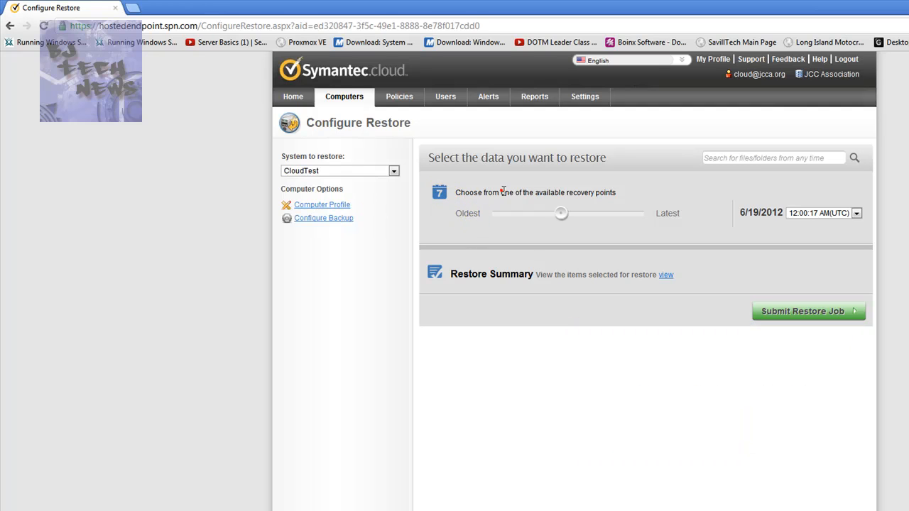
pyautogui.click(316, 218)
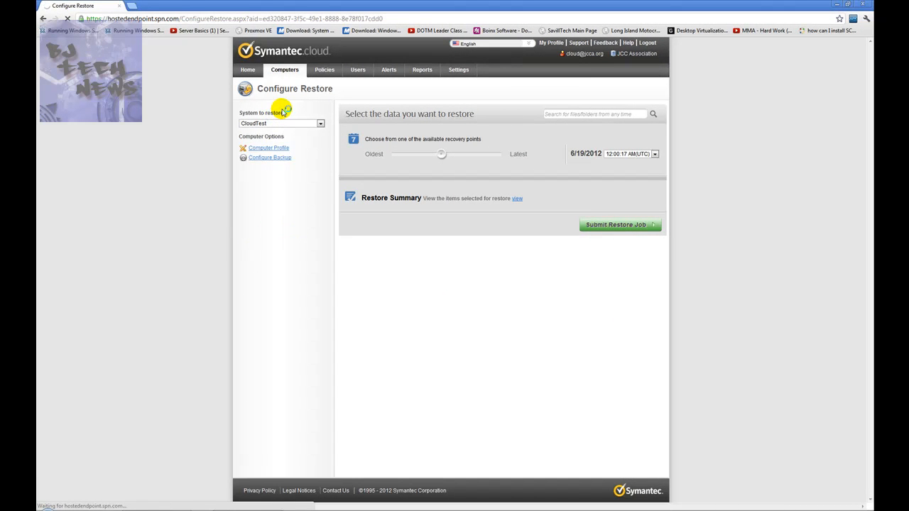
pyautogui.click(284, 74)
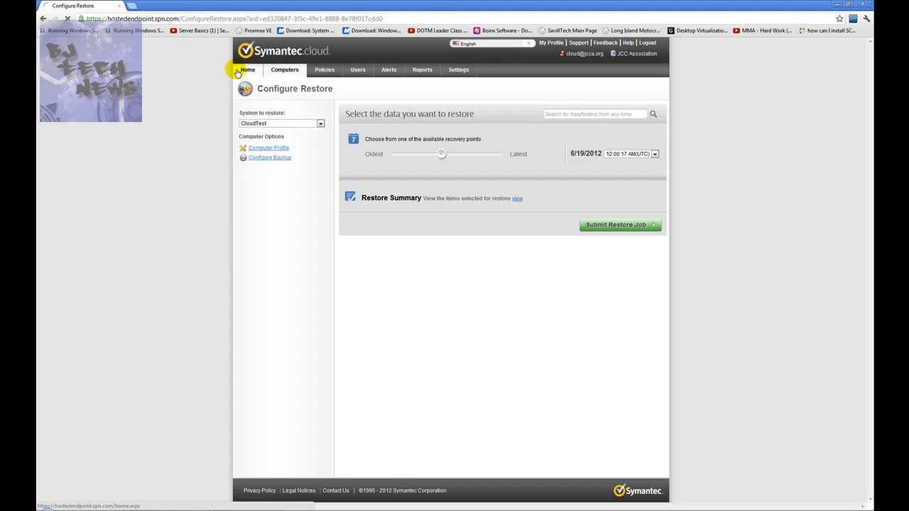
pyautogui.click(250, 74)
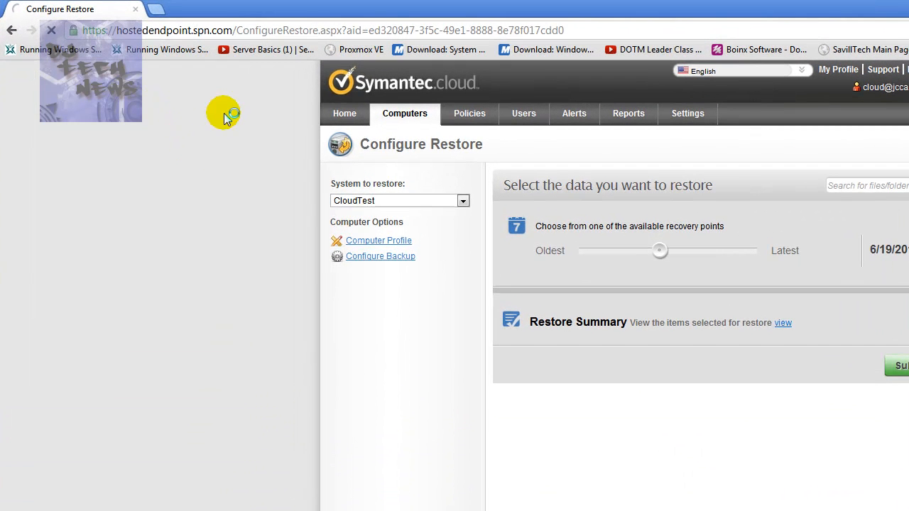
pyautogui.moveTo(235, 30); pyautogui.dragTo(67, 31)
pyautogui.rightClick(126, 31)
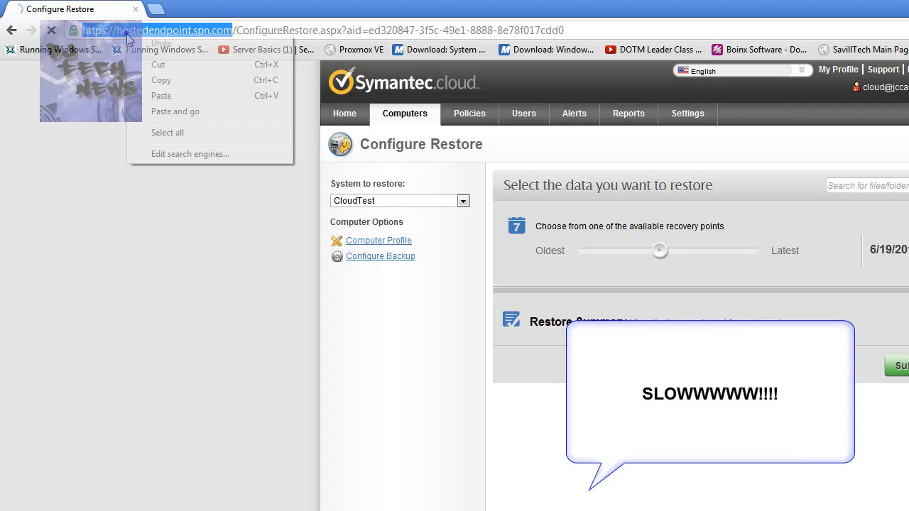
pyautogui.click(177, 82)
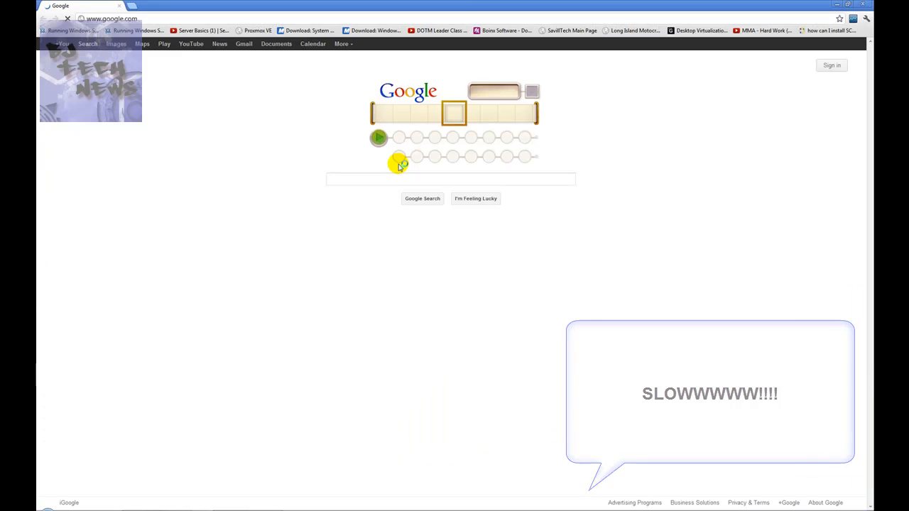
pyautogui.click(190, 20)
pyautogui.hotkey('ctrl', 'v')
pyautogui.press('Return')
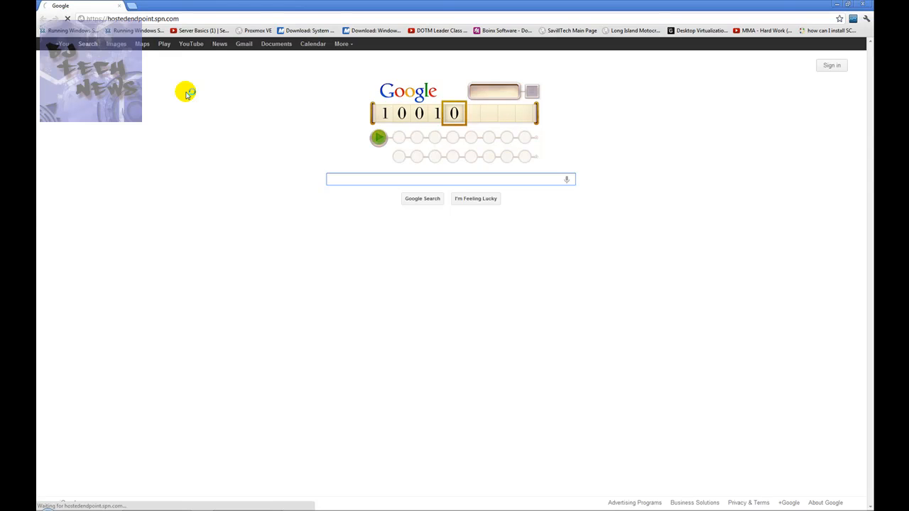
pyautogui.click(202, 19)
pyautogui.click(184, 167)
pyautogui.click(185, 168)
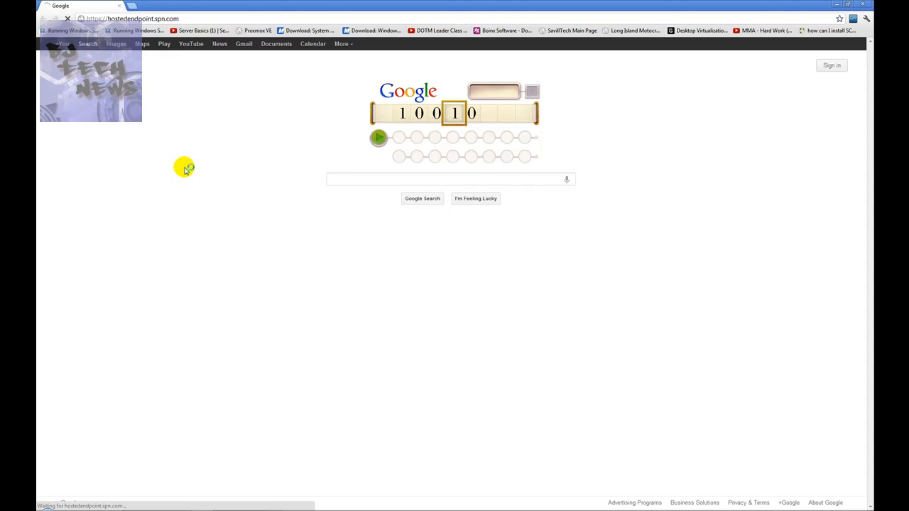